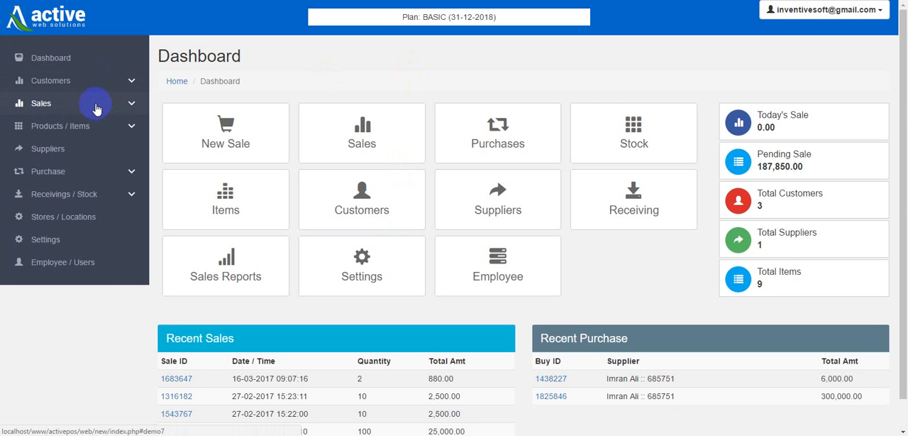
Start a new sale and add one T-Shirts item and one Testing item to it.
click(97, 106)
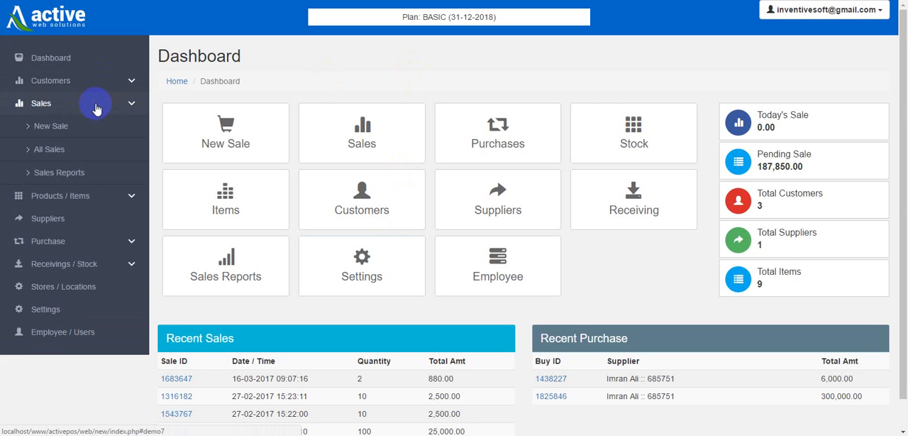
click(50, 126)
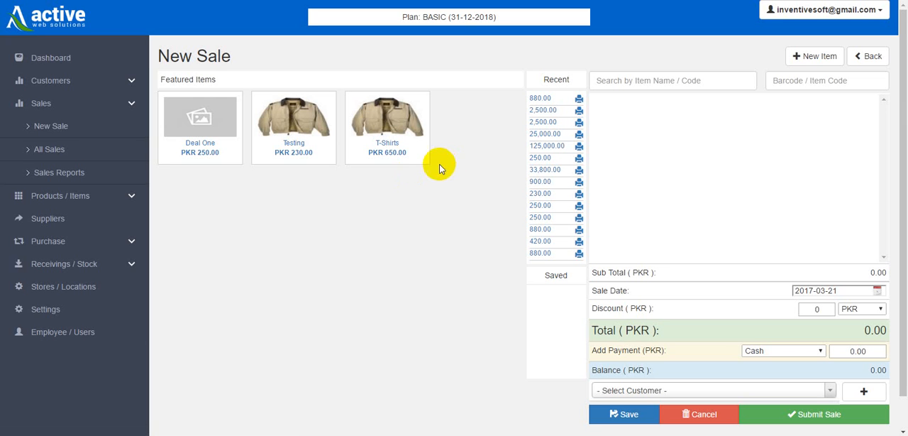
click(380, 122)
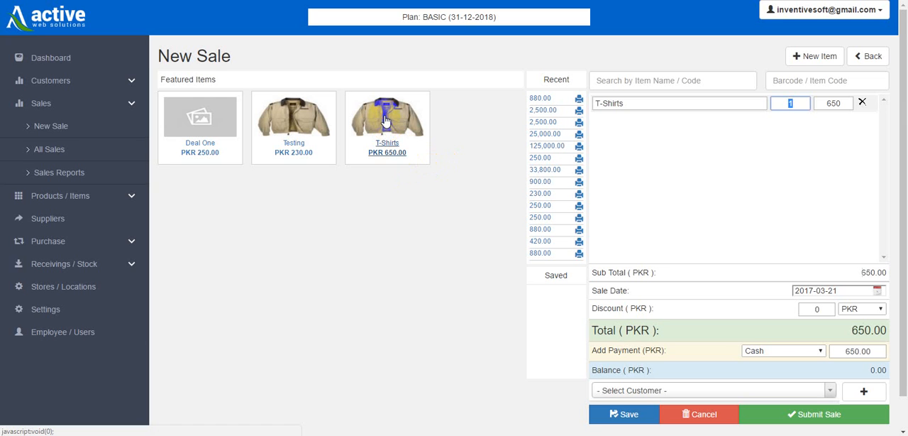
click(291, 123)
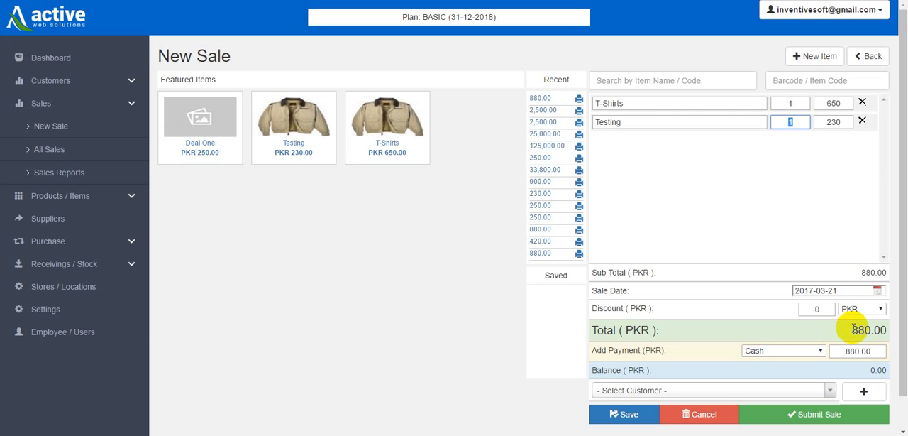
drag(853, 328, 886, 330)
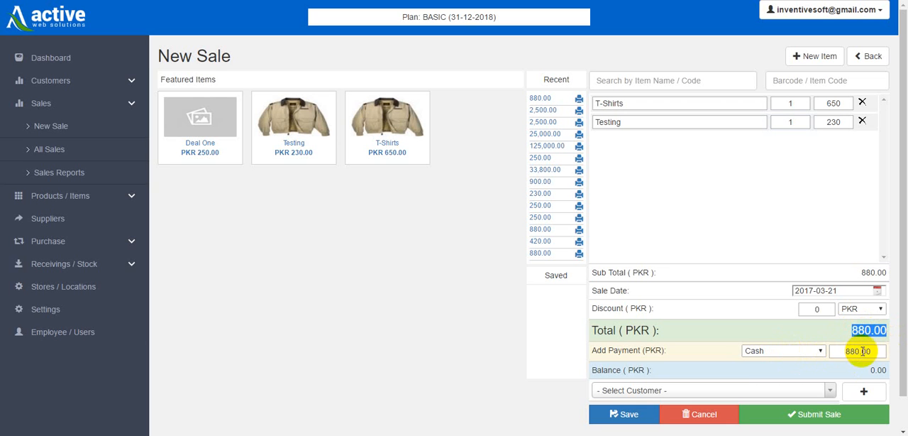
Set the payment type of the sale to Credit Sale and check the payment amount and balance.
click(864, 351)
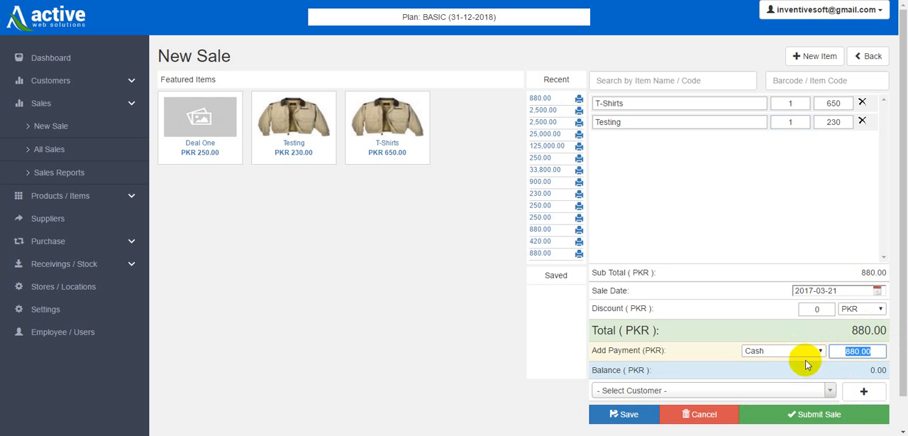
click(802, 349)
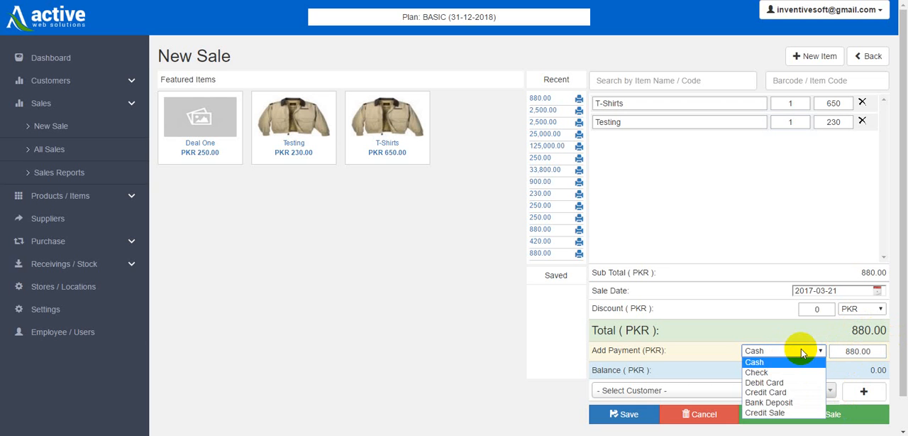
click(772, 412)
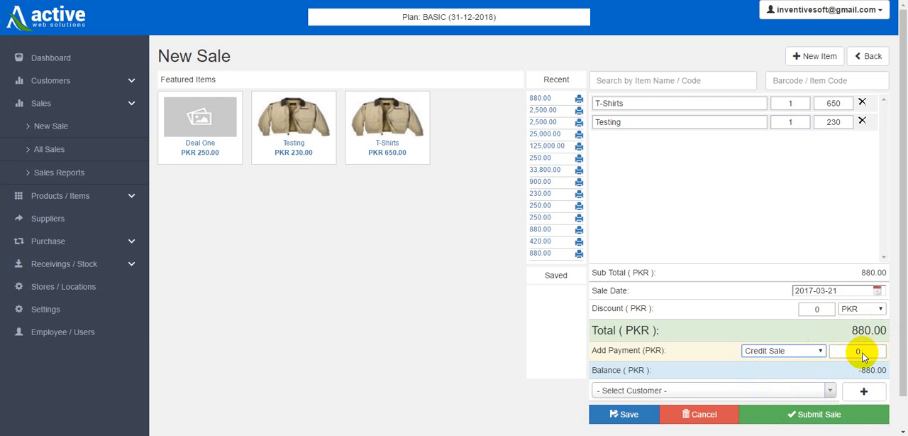
click(858, 352)
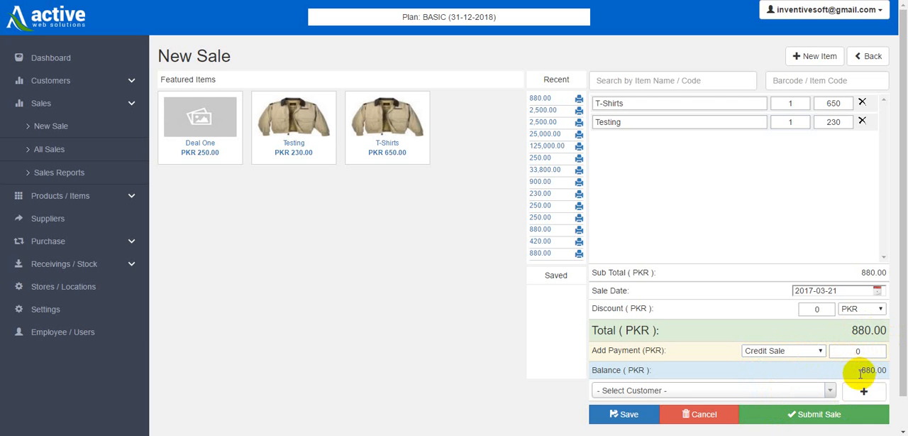
drag(859, 370, 887, 371)
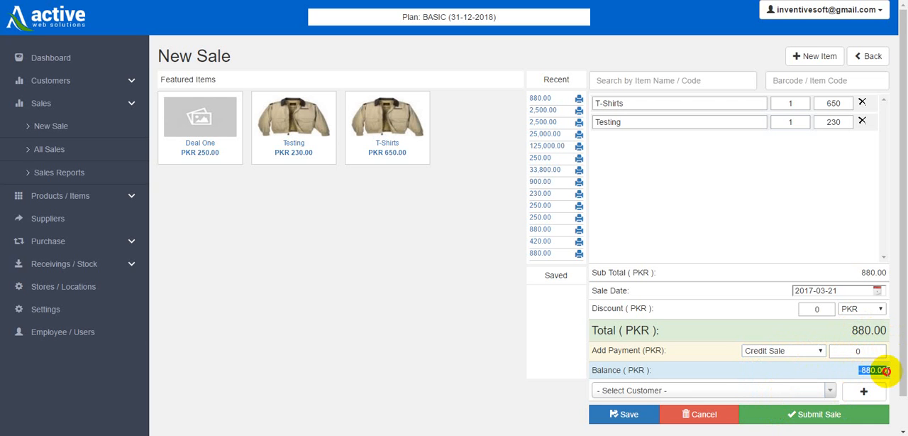
click(834, 374)
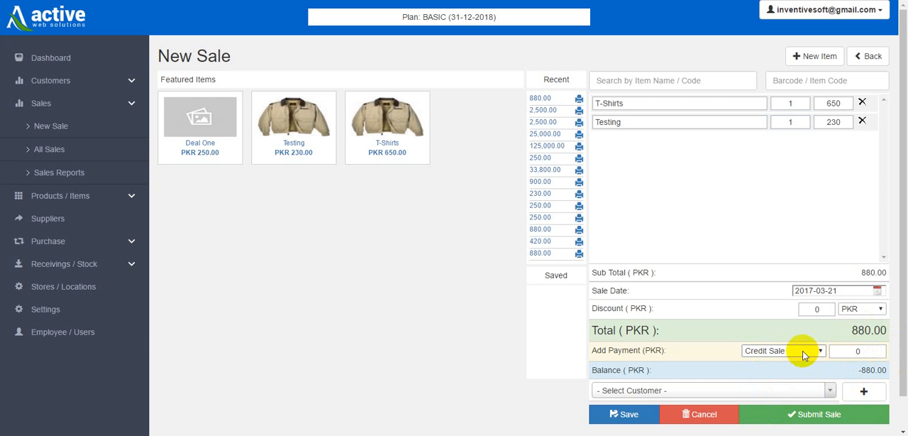
Assign the existing customer to the sale and submit it with a Cash payment of 250 PKR.
click(830, 391)
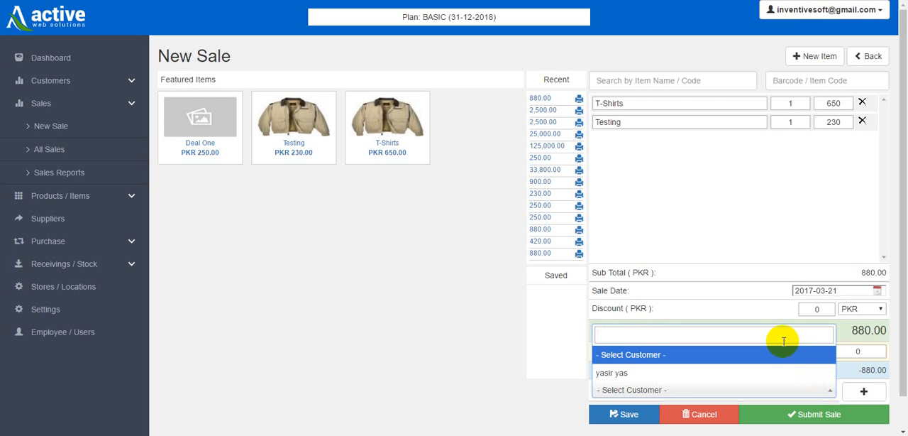
click(648, 372)
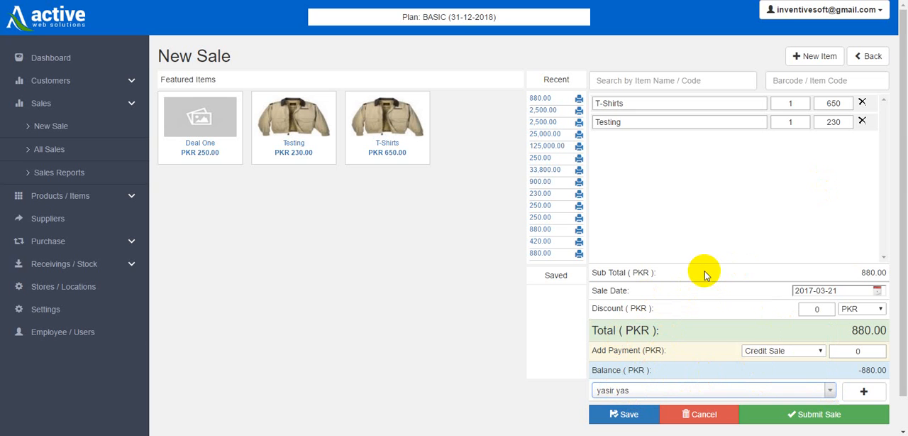
click(769, 353)
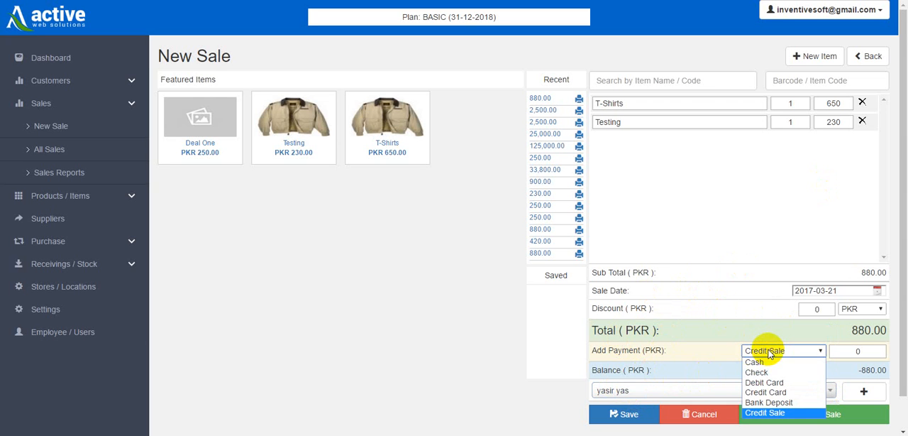
click(755, 362)
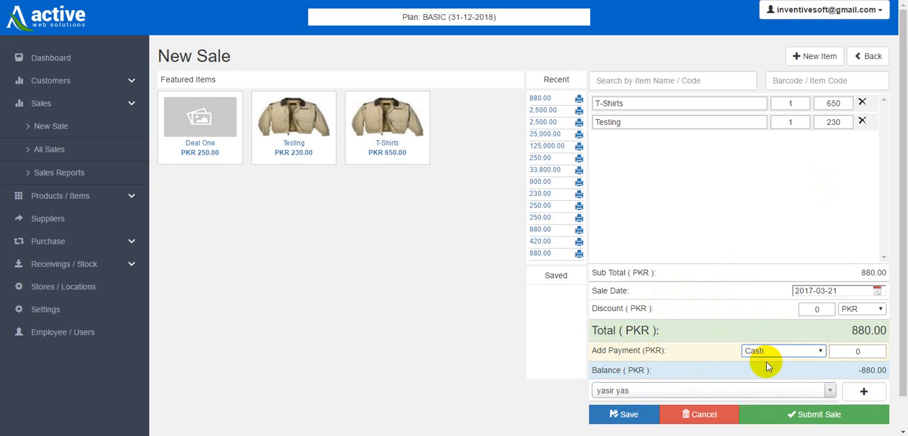
double_click(859, 351)
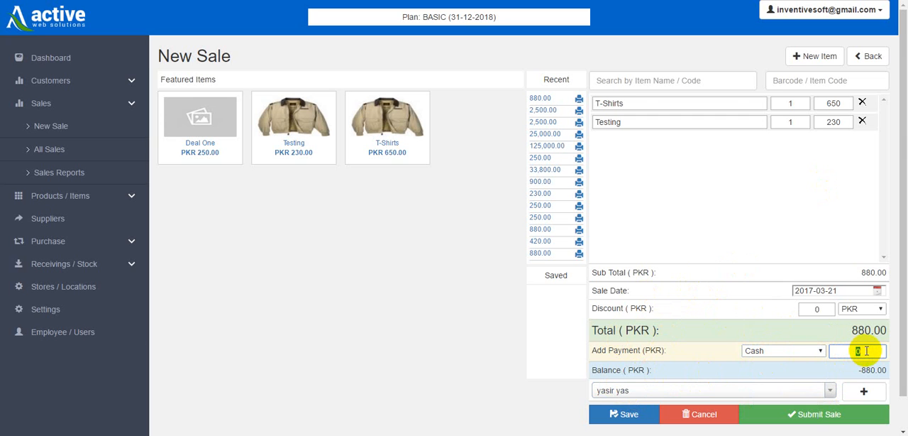
text(250)
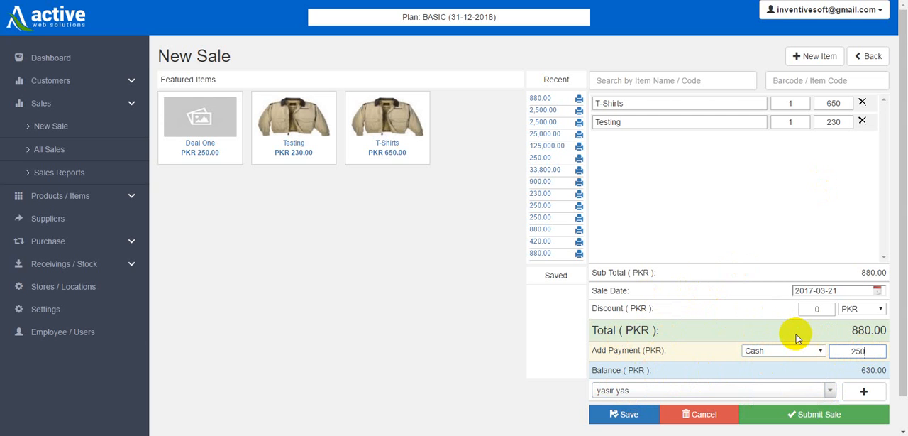
drag(592, 349, 656, 350)
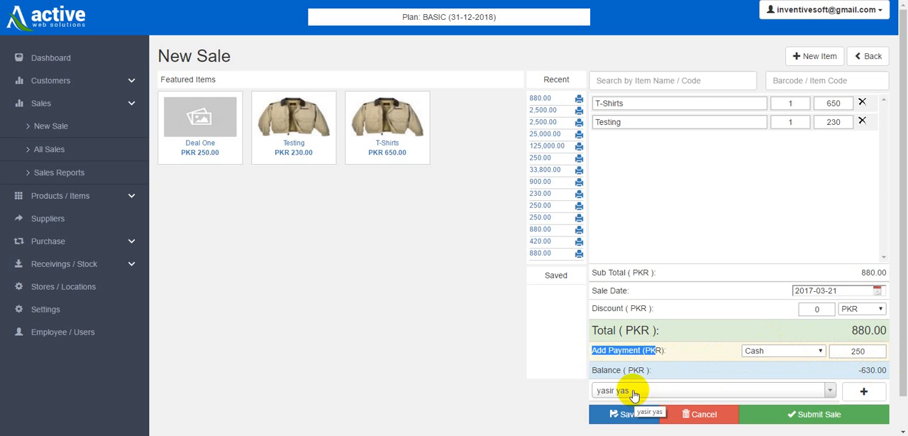
click(813, 414)
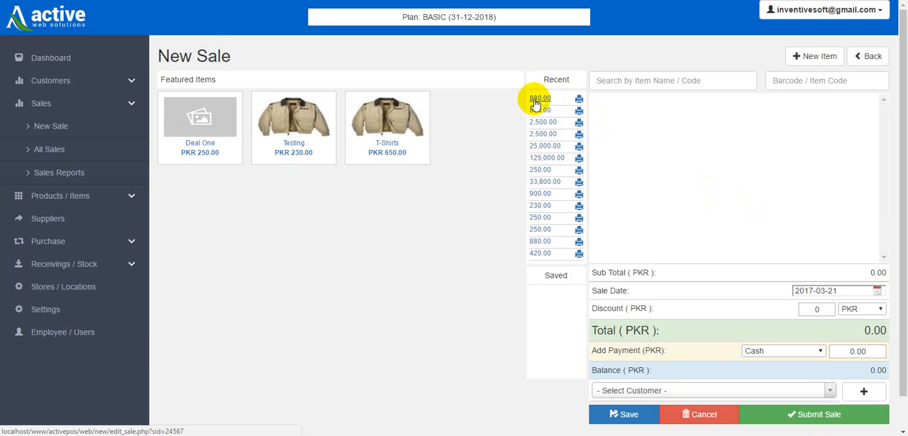
Reopen the most recent sale and update it with an additional Check payment of 300 PKR.
click(538, 99)
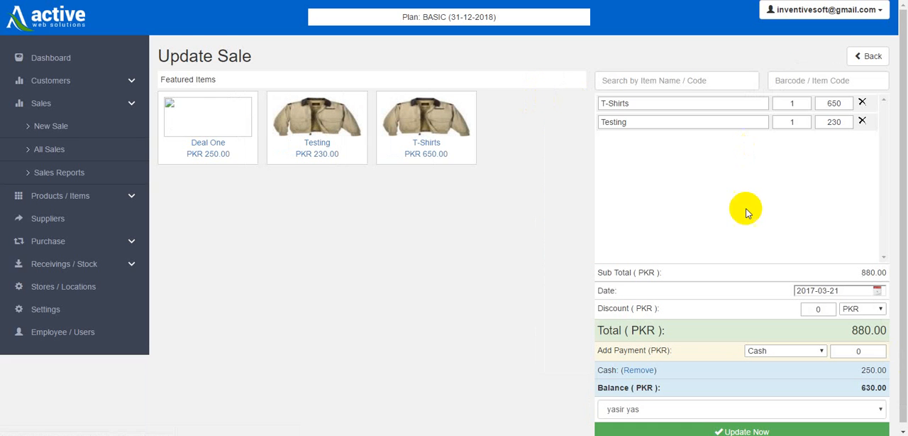
scroll(642, 372, down, 1)
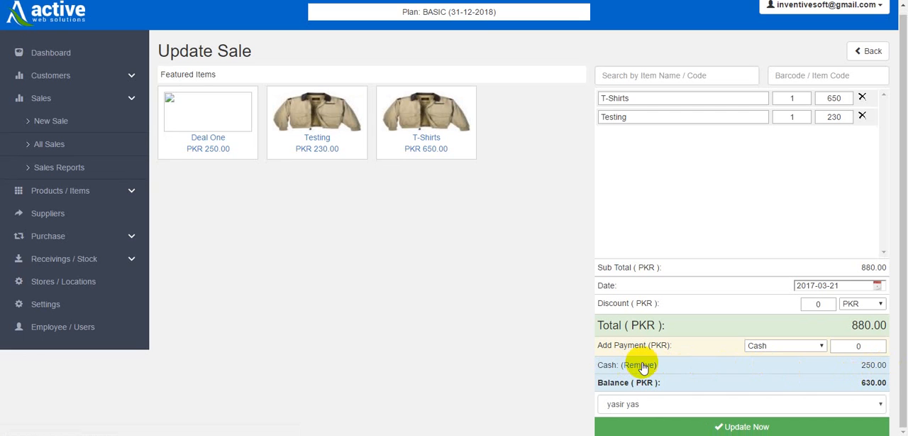
double_click(885, 365)
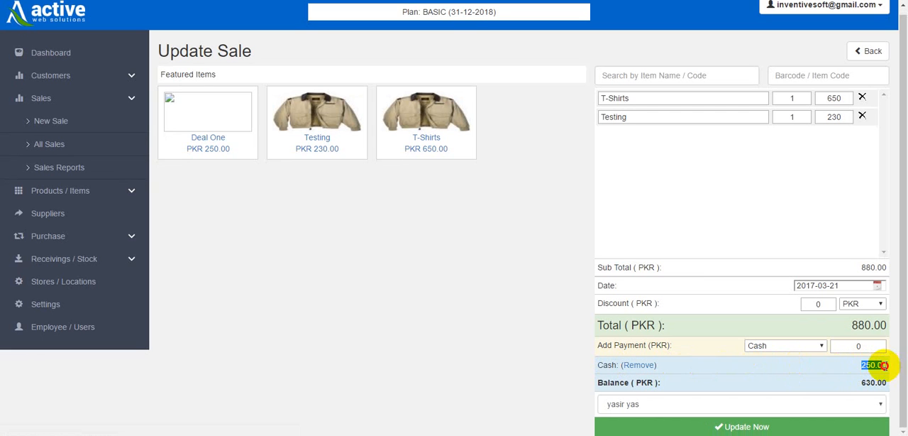
click(841, 367)
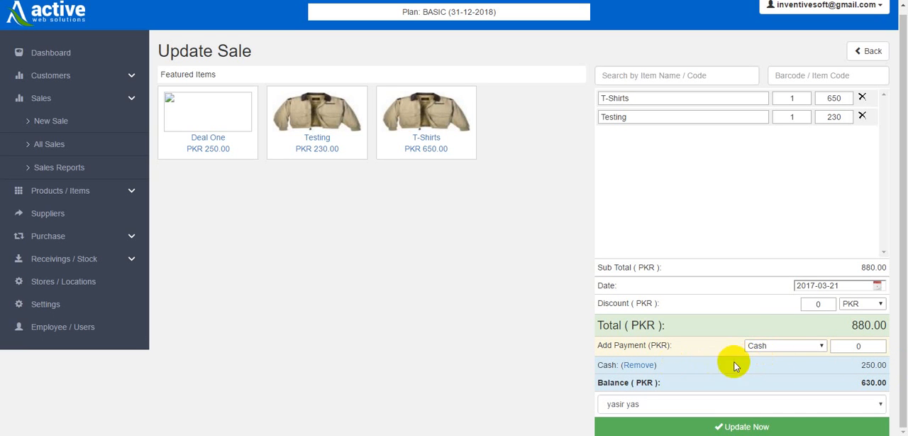
click(786, 346)
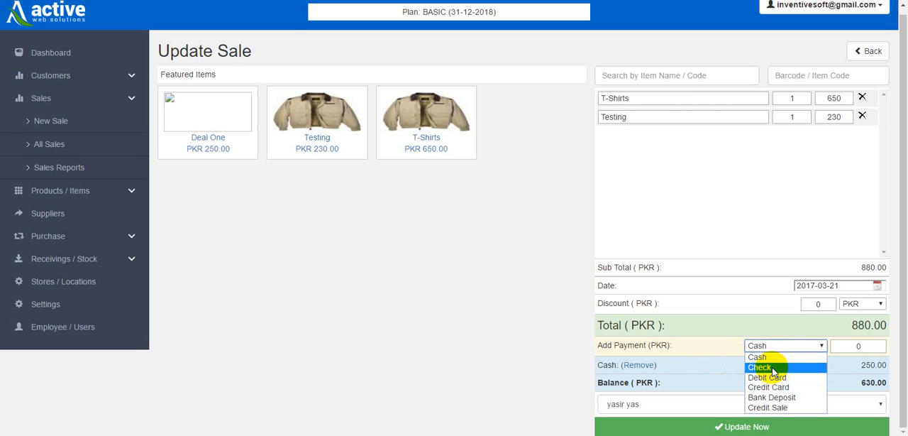
click(771, 367)
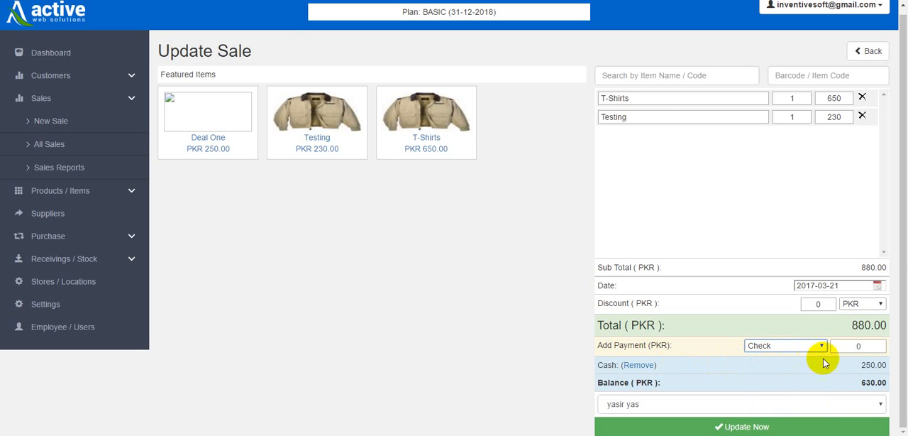
click(829, 345)
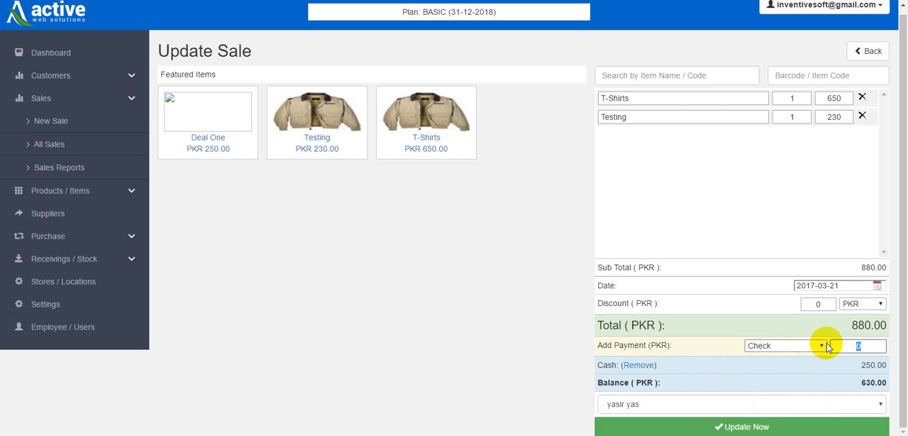
text(300)
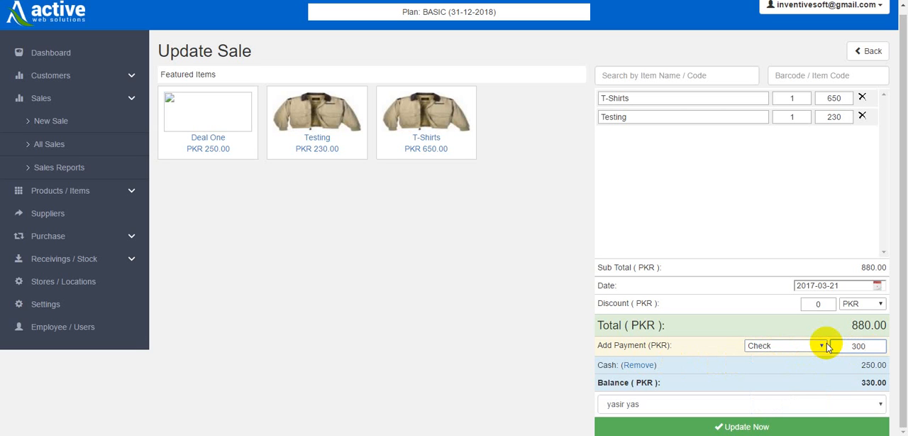
click(758, 426)
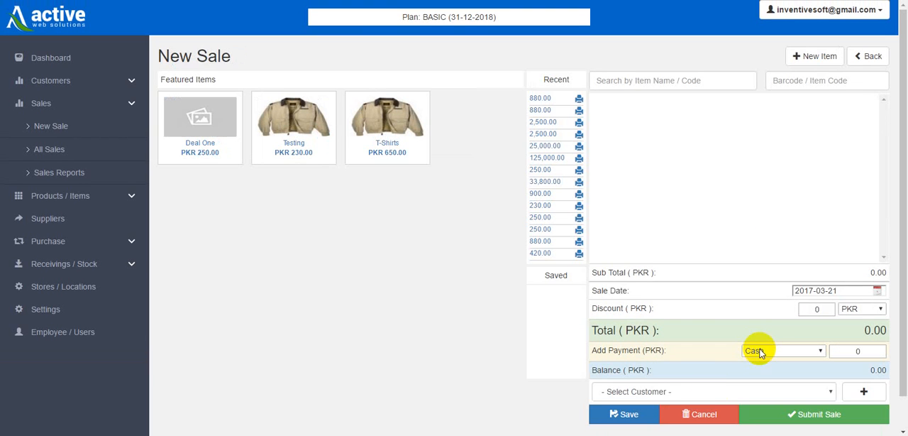
Reopen the most recent sale to review its recorded payments and remaining balance.
click(539, 99)
scroll(710, 327, down, 1)
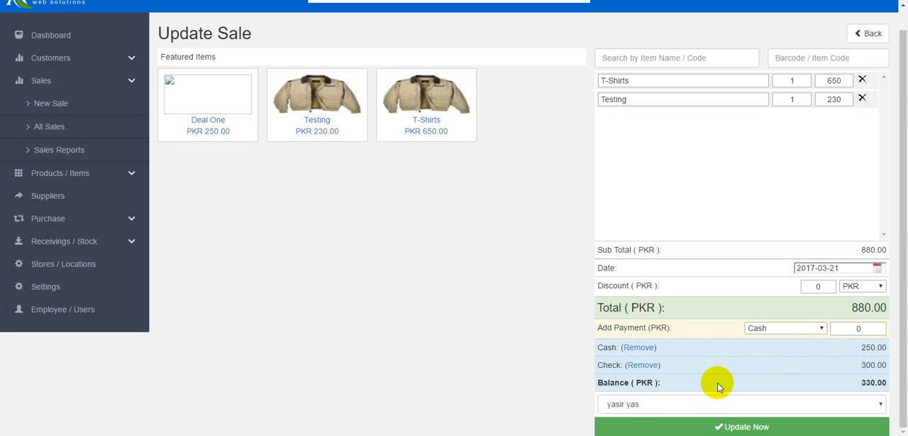
Open the customer's ledger from the customer list and examine the debit, credit and balance entries of the sale.
click(78, 60)
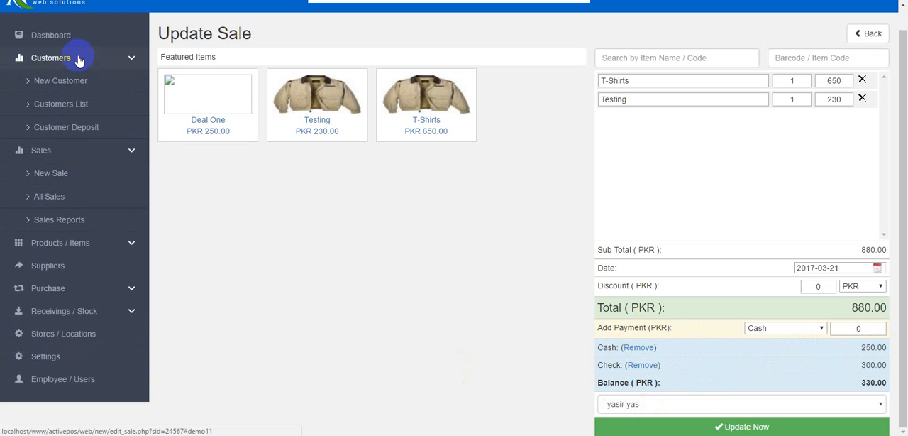
click(68, 105)
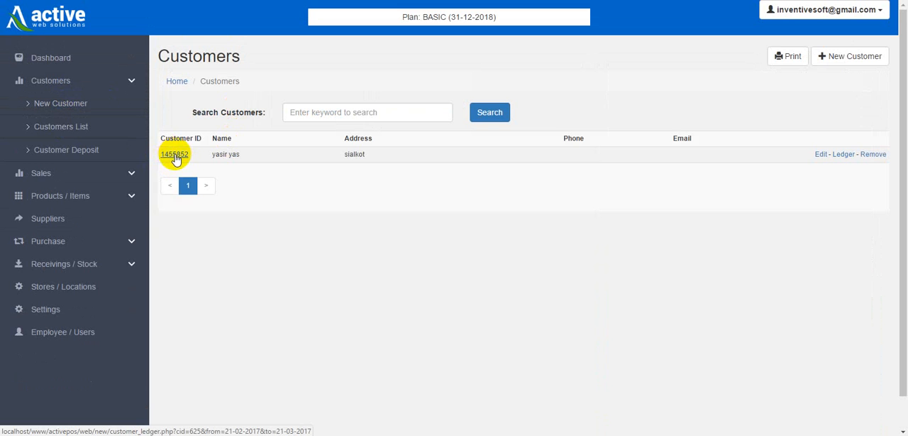
click(175, 155)
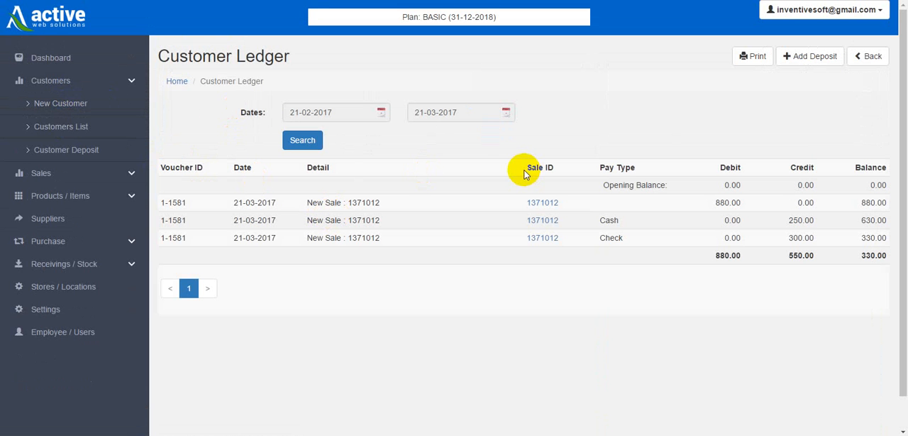
click(68, 131)
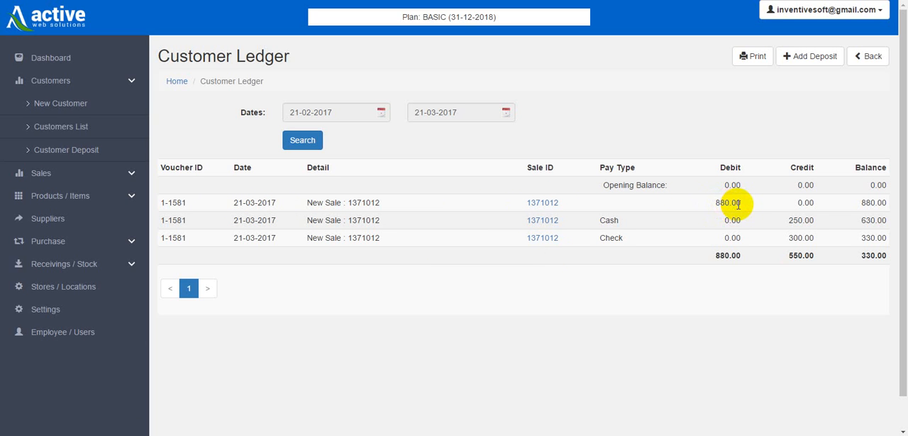
drag(742, 202, 717, 201)
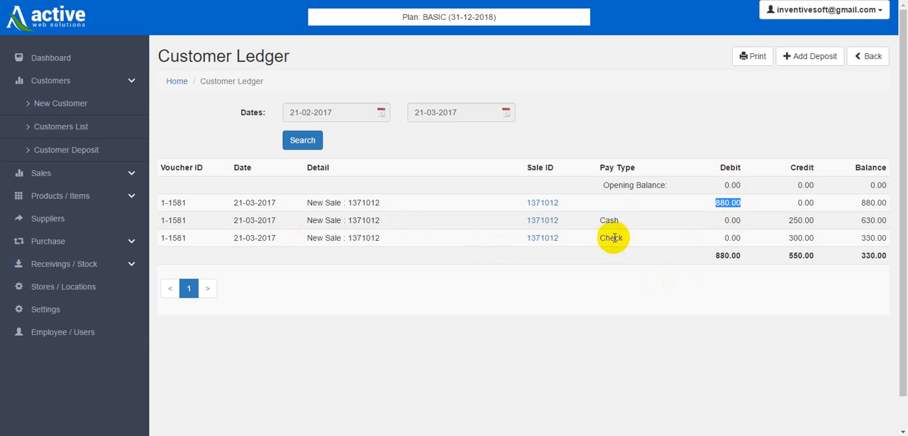
double_click(795, 221)
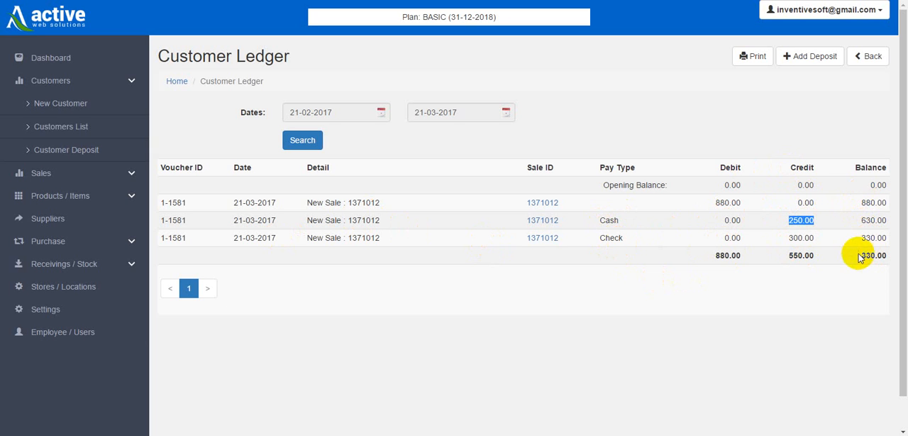
Check the ledger's total balance and start a customer deposit for the existing customer.
drag(860, 255, 883, 255)
click(821, 303)
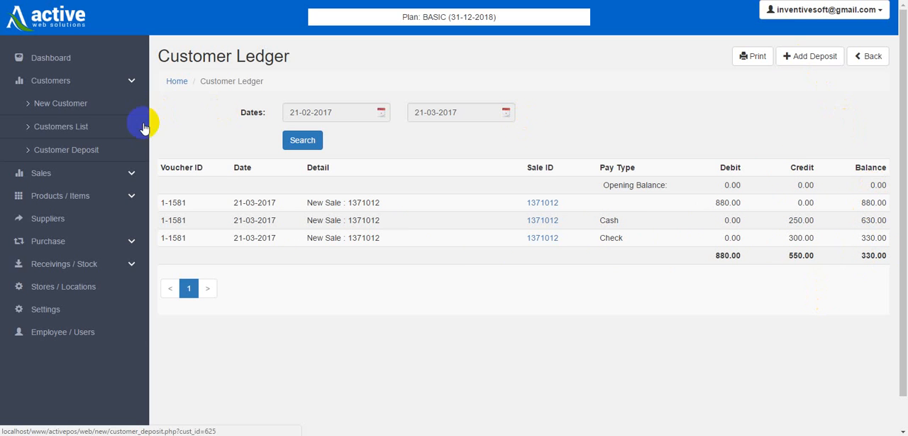
click(74, 156)
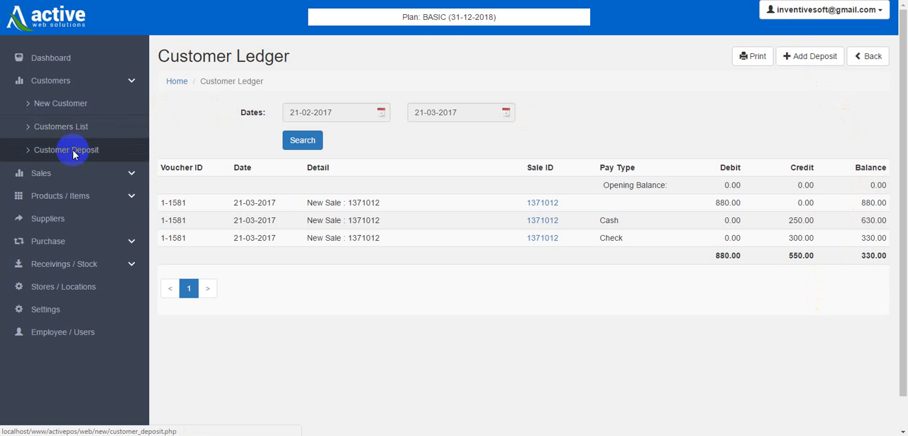
click(335, 111)
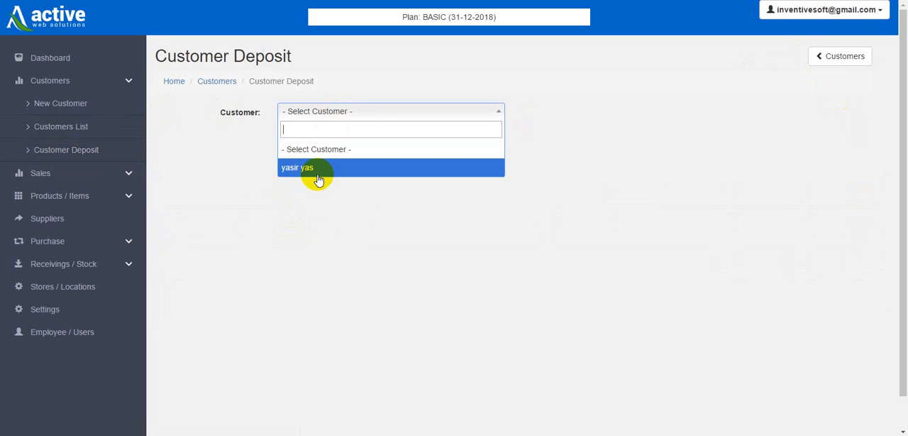
click(317, 169)
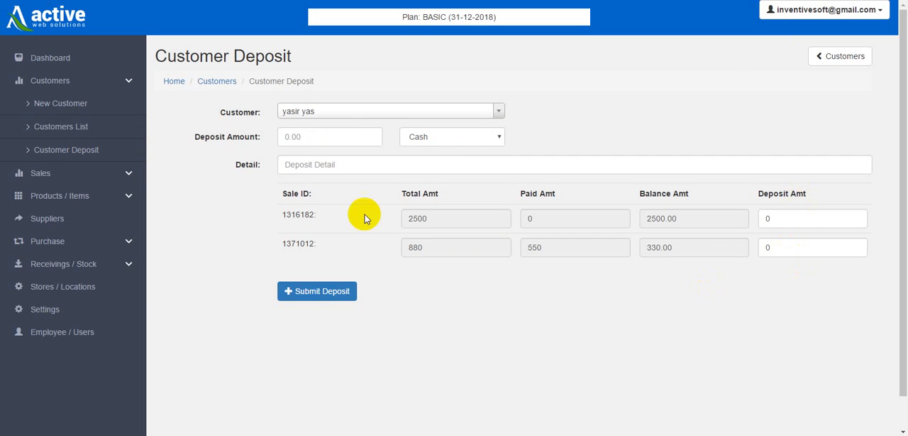
Enter a Cash deposit amount of 500 with the detail "Deposit by Customer".
click(330, 138)
text(500)
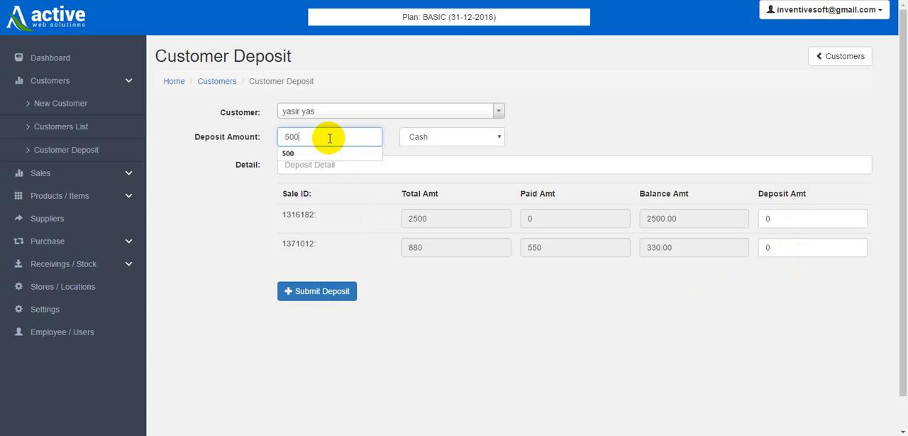
click(543, 144)
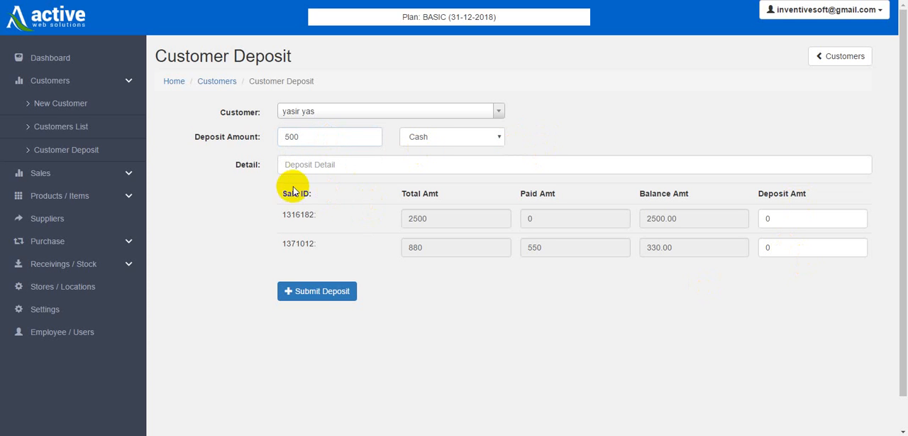
click(294, 166)
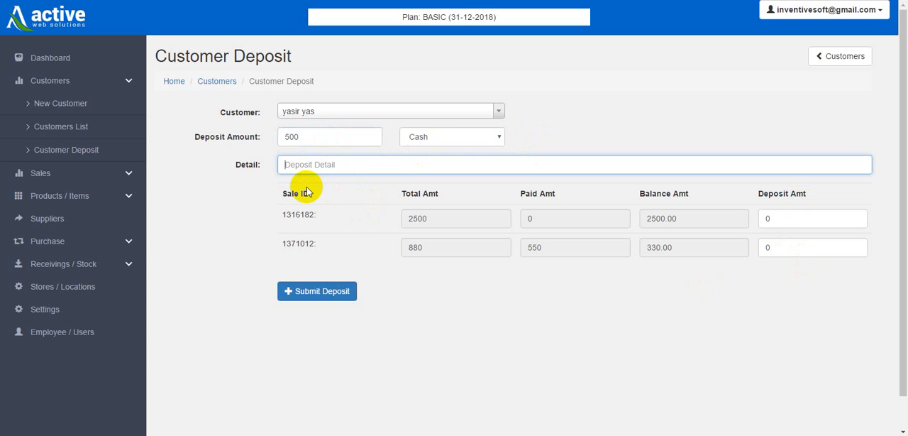
text(Deposit by Customer)
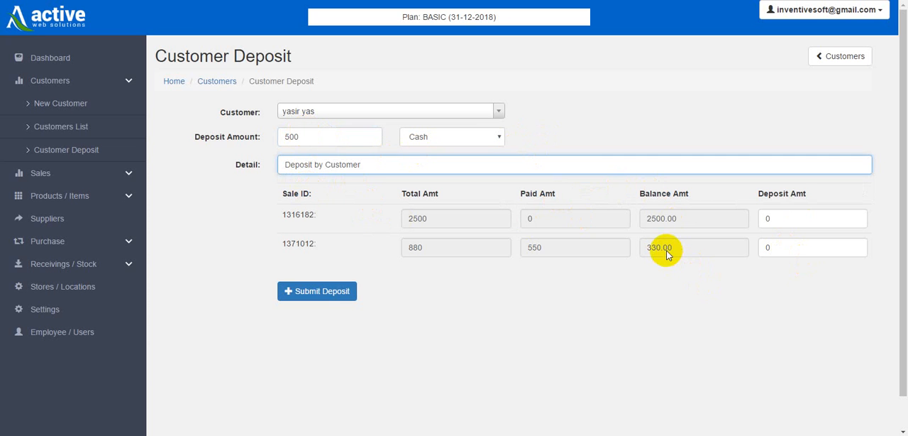
Allocate 330 of the deposit to the sale totalling 880 and submit the deposit.
click(767, 247)
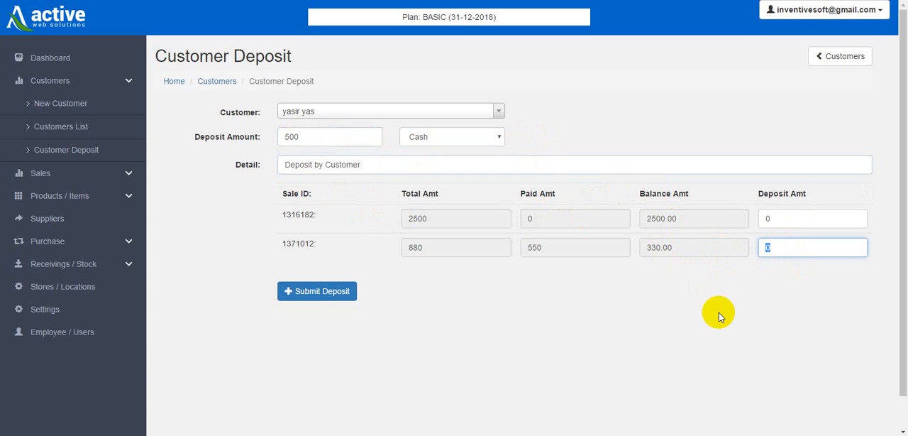
text(330)
click(319, 294)
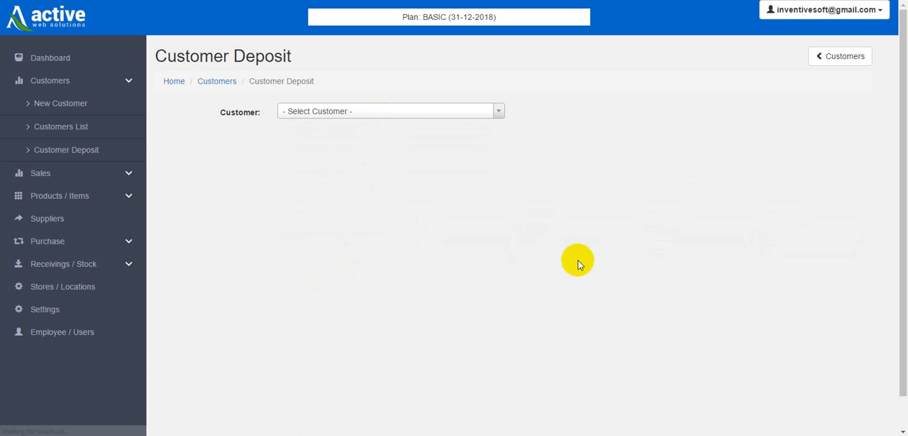
Reopen the customer's ledger from the customer list and examine the credit and balance of the new deposit entries.
click(71, 125)
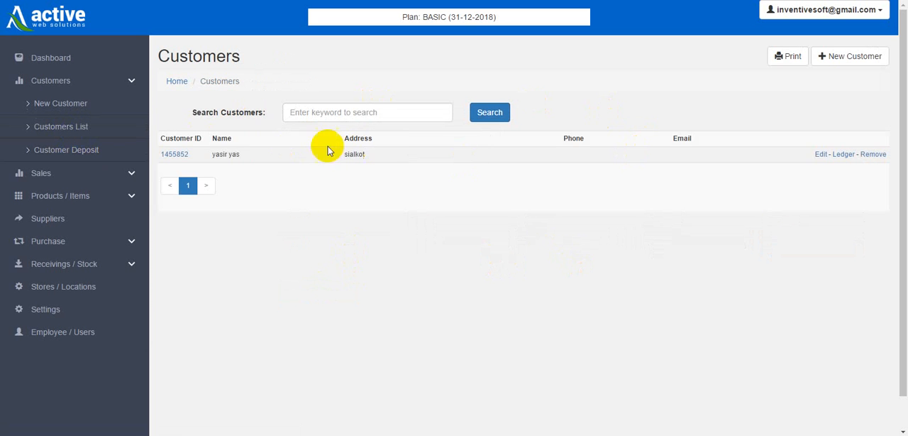
click(179, 154)
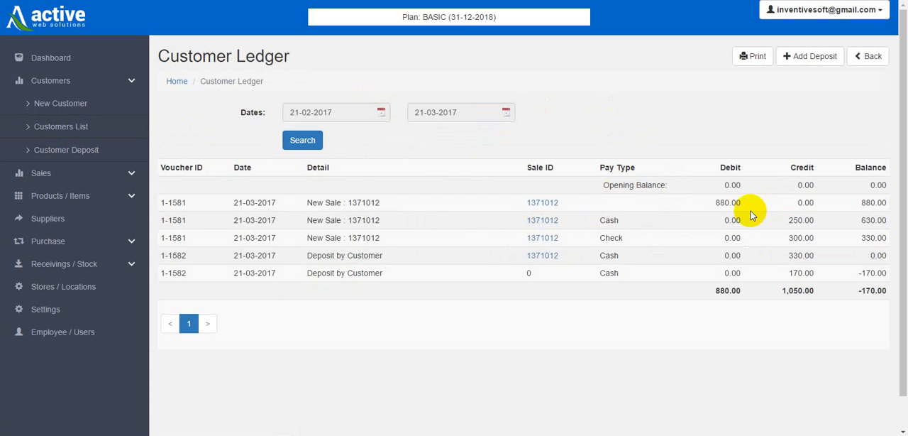
click(784, 272)
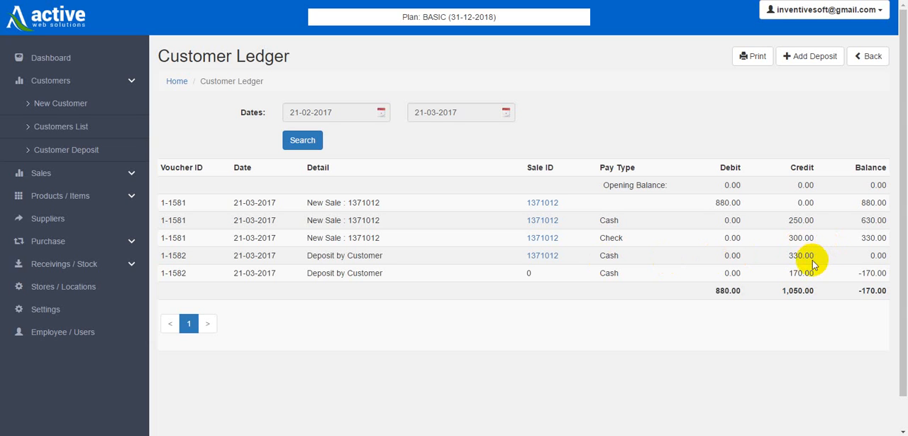
double_click(791, 256)
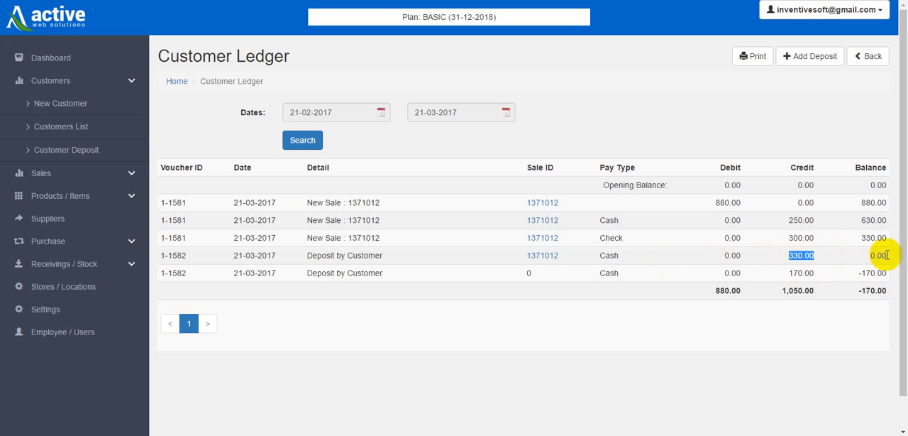
double_click(878, 255)
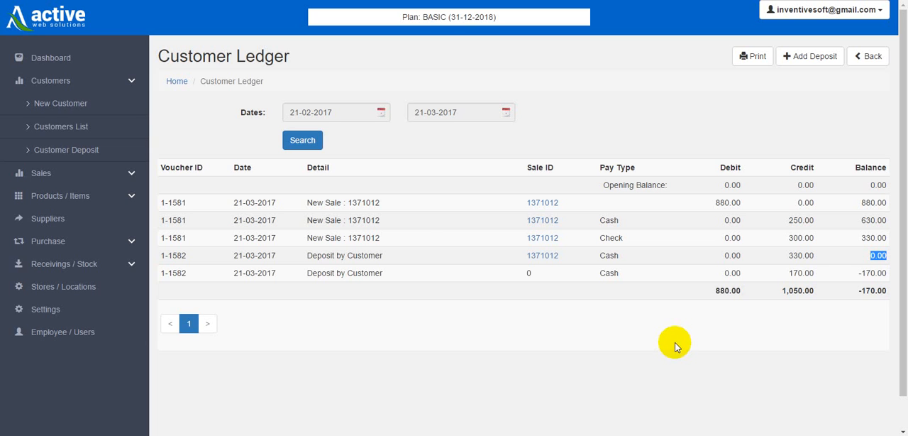
Filter the customer ledger to the dates 22-02-2017 through 22-03-2017.
click(362, 113)
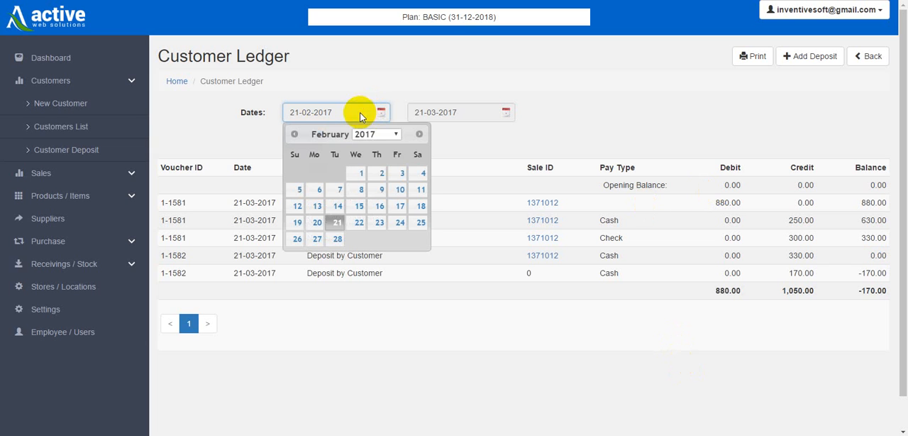
click(360, 224)
click(460, 114)
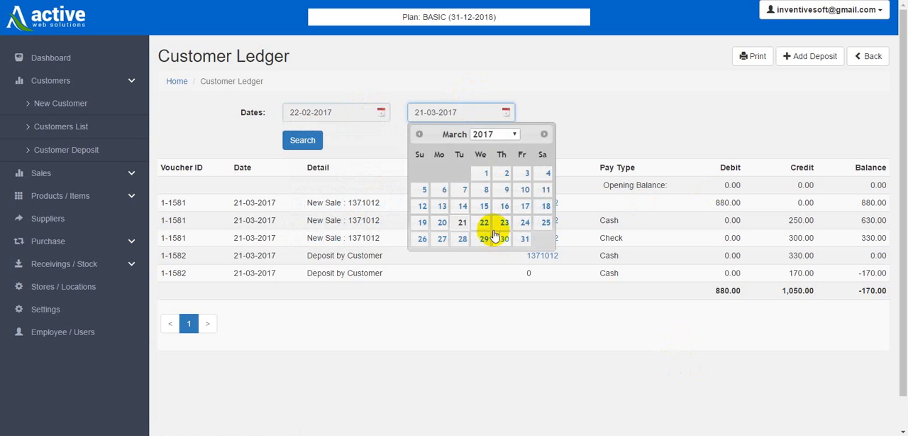
click(484, 223)
click(309, 142)
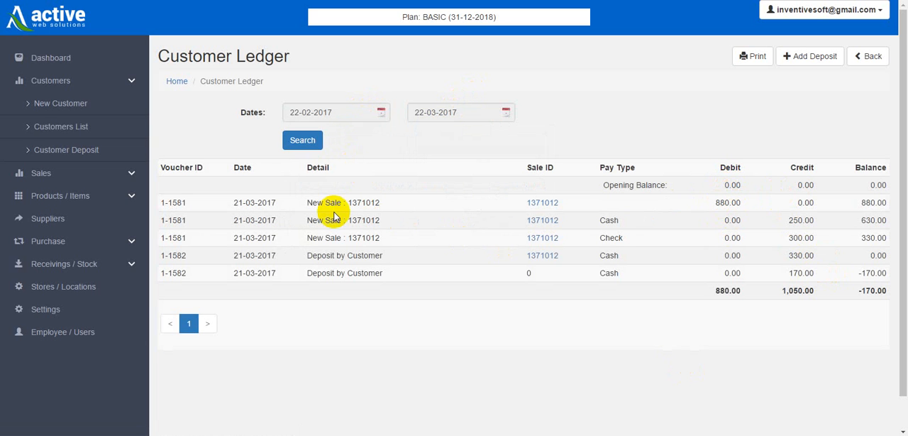
Change the ledger filter's start date to 01-02-2017 and run the search again.
click(362, 112)
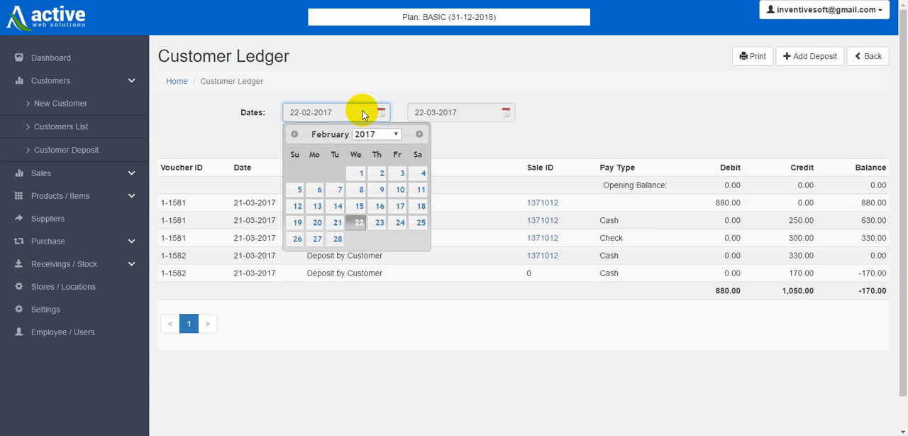
click(361, 174)
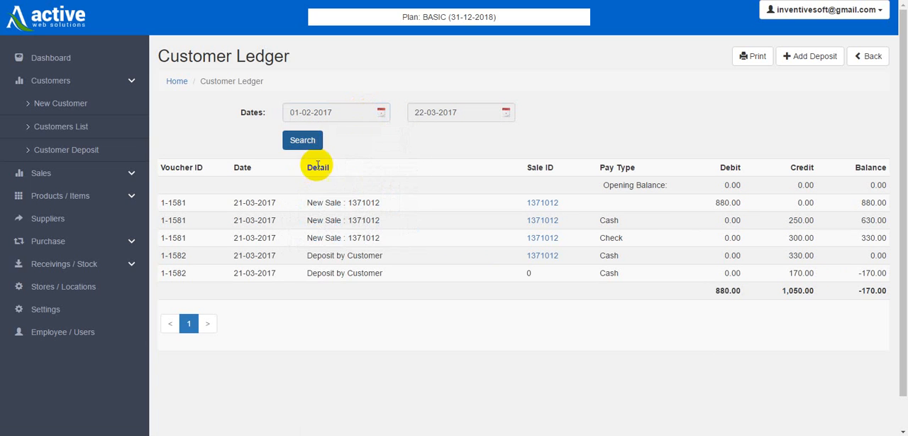
click(306, 141)
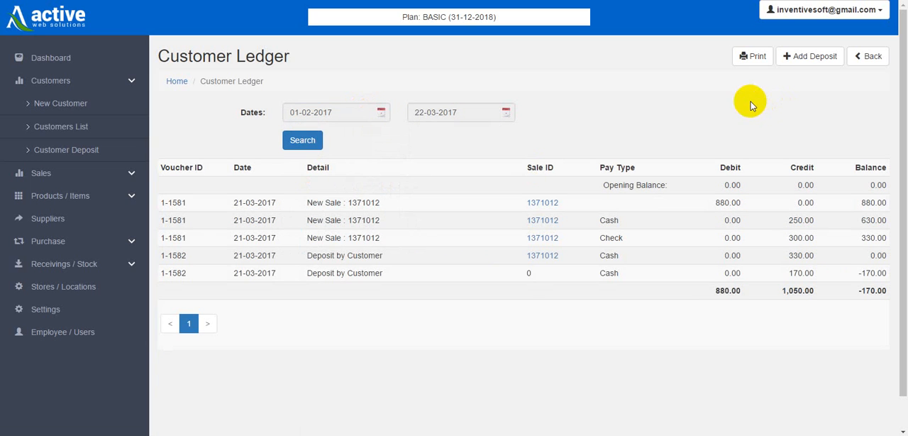
Open the printable version of the customer ledger, review it and close it.
click(742, 57)
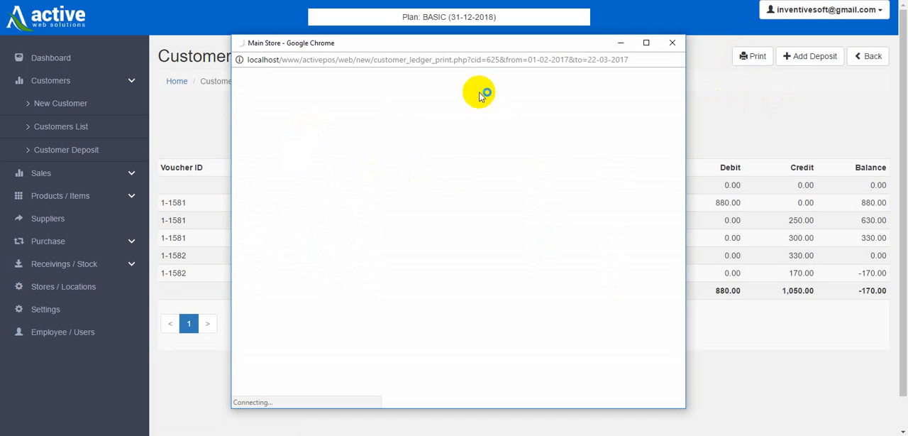
click(397, 117)
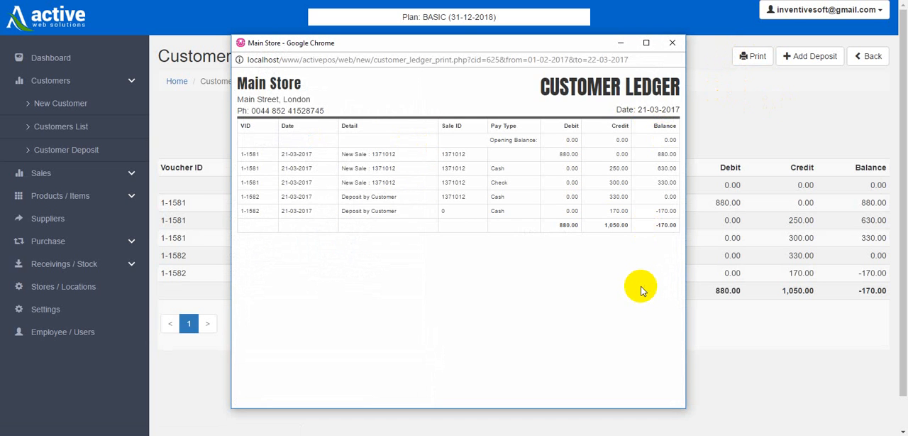
click(672, 43)
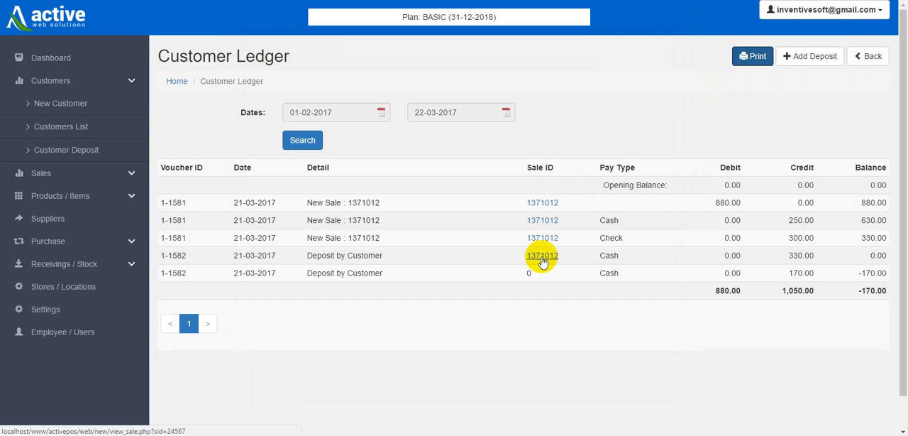
Open the sale's details from its first ledger entry and examine the customer's Cash and Check payment lines.
click(542, 203)
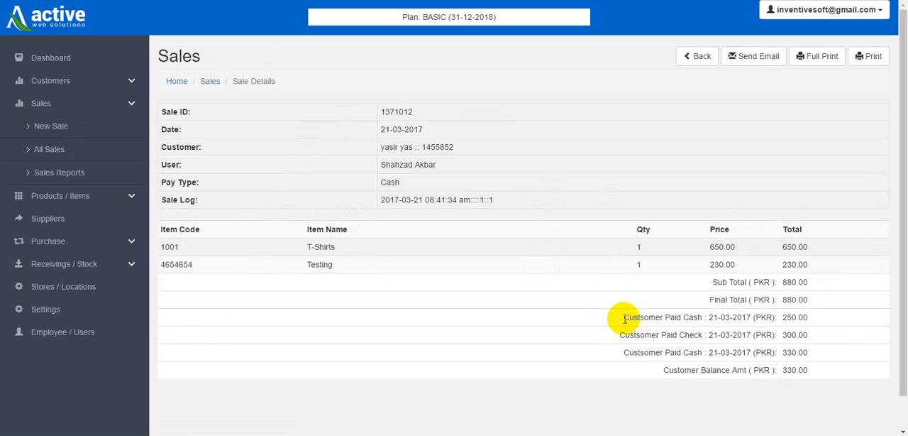
drag(618, 320, 817, 354)
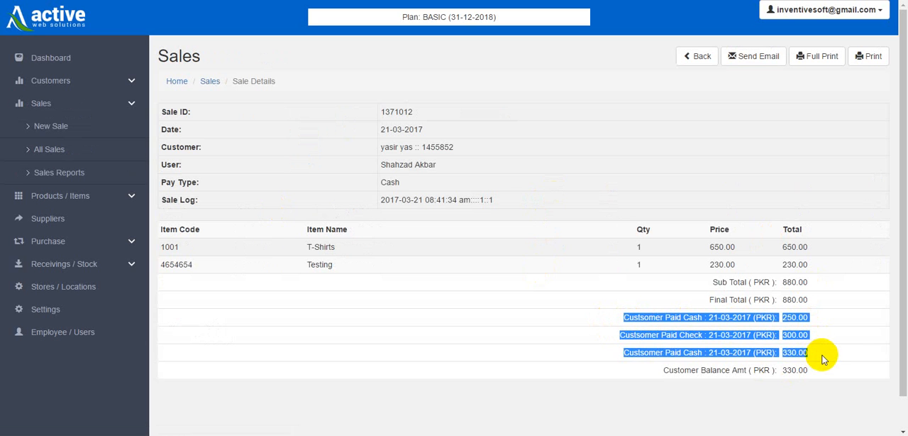
click(645, 360)
drag(615, 317, 817, 358)
click(653, 317)
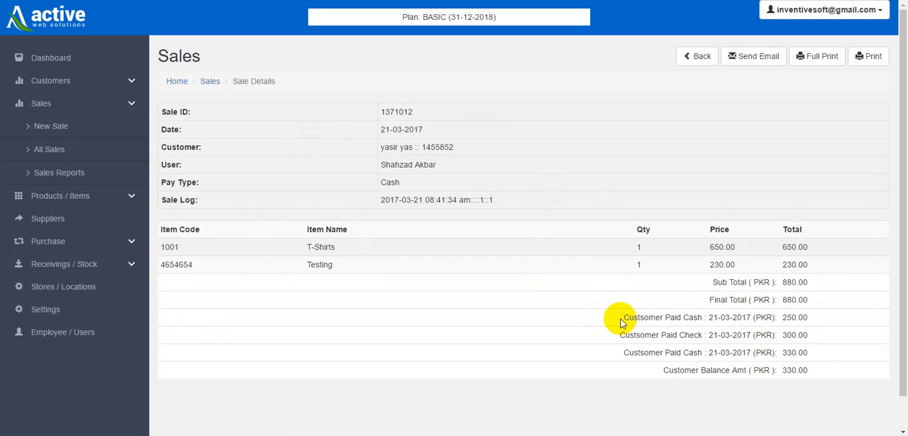
drag(615, 318, 812, 319)
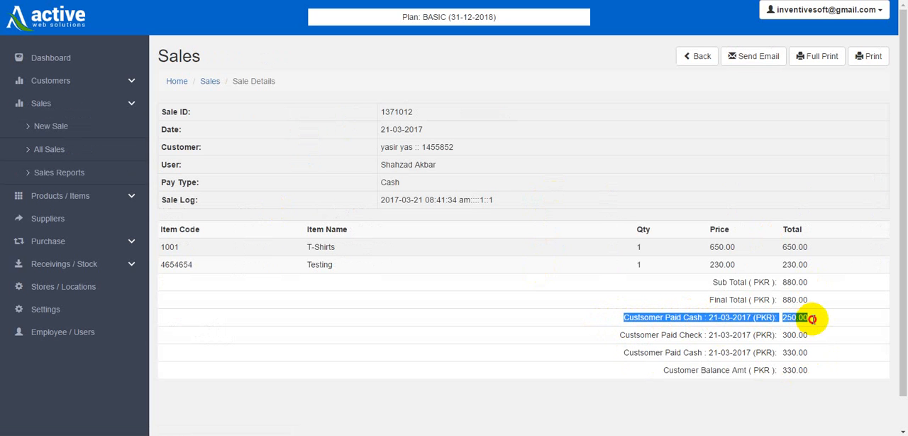
Open the sale's short print slip, cancel printing, check the paid amount and close the slip.
click(871, 59)
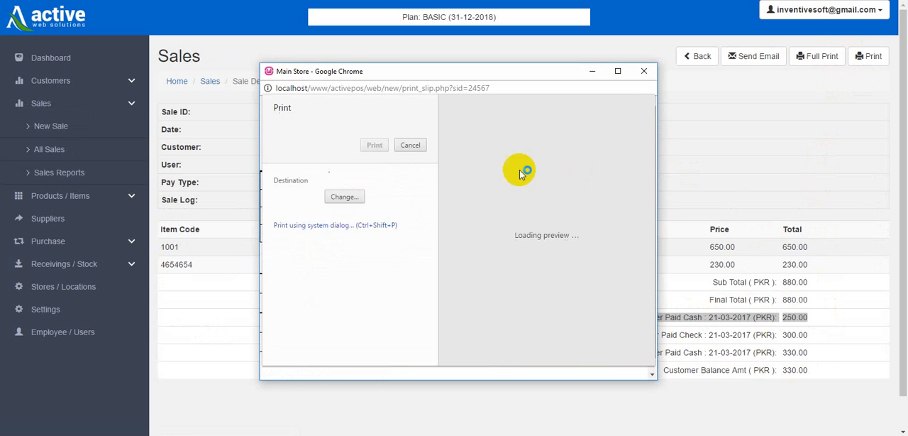
click(412, 146)
scroll(579, 352, down, 1)
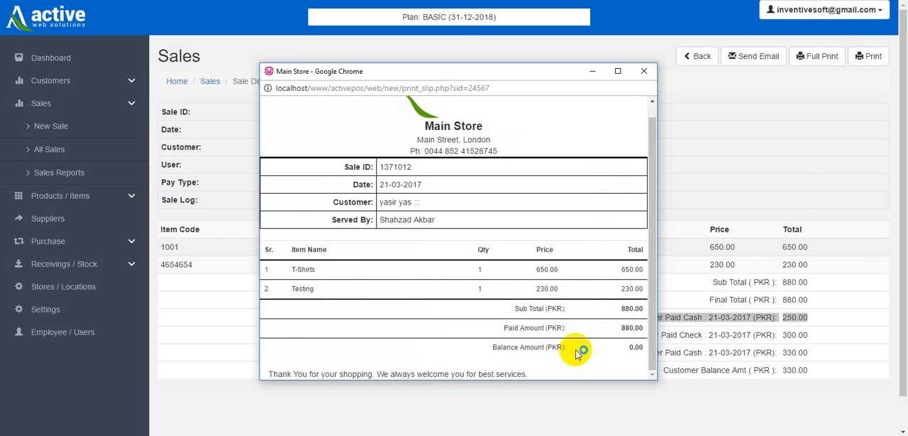
triple_click(564, 327)
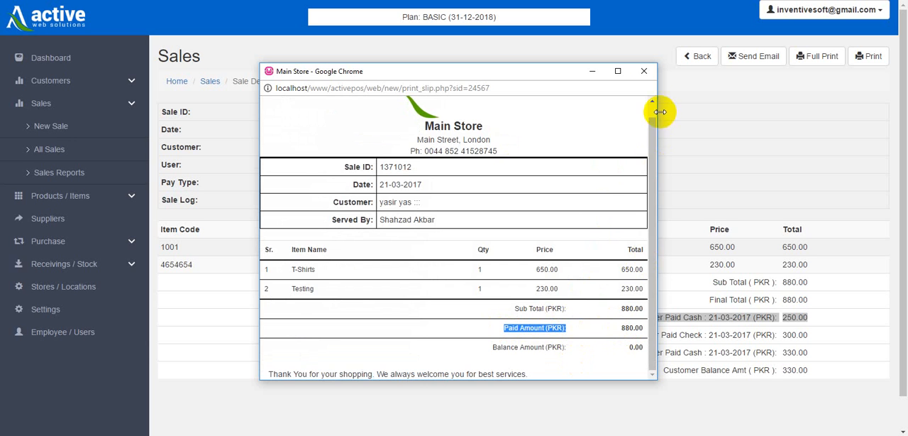
click(644, 71)
Open the sale's full print slip maximized, review its itemized payments in the enlarged print preview and cancel printing.
click(816, 56)
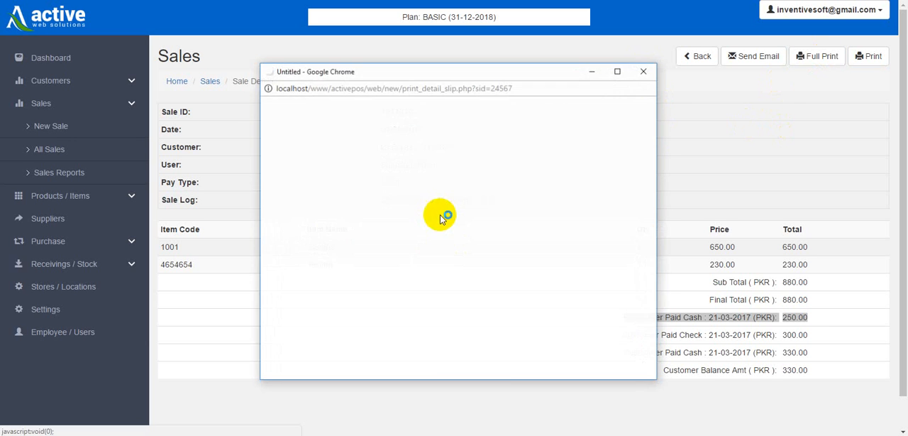
click(617, 71)
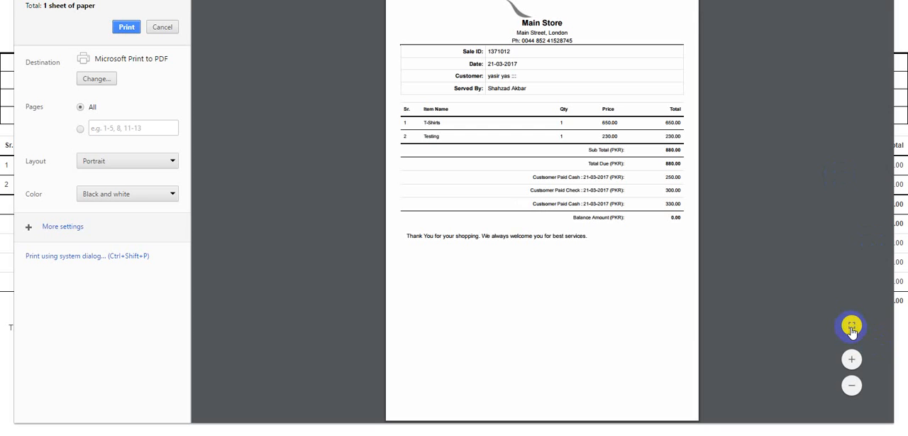
click(851, 326)
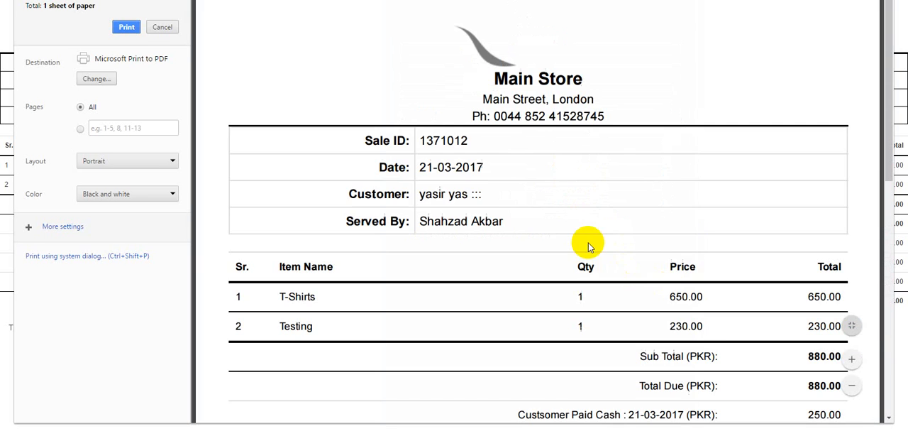
scroll(708, 337, down, 5)
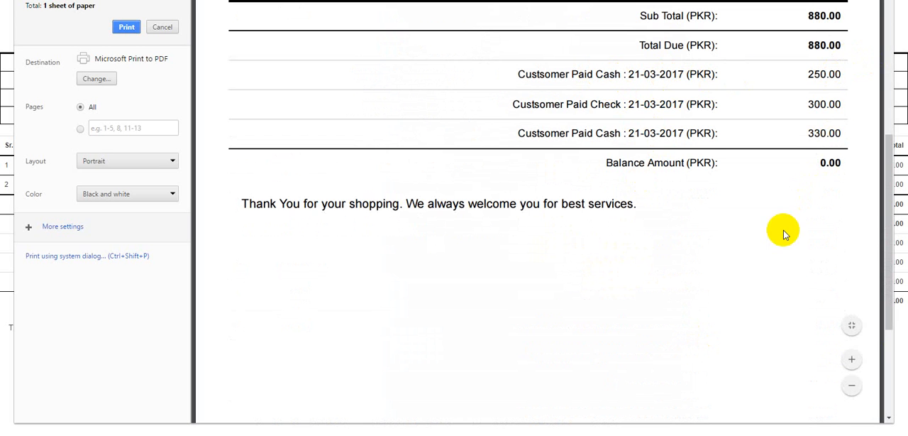
scroll(786, 234, up, 4)
scroll(785, 235, up, 2)
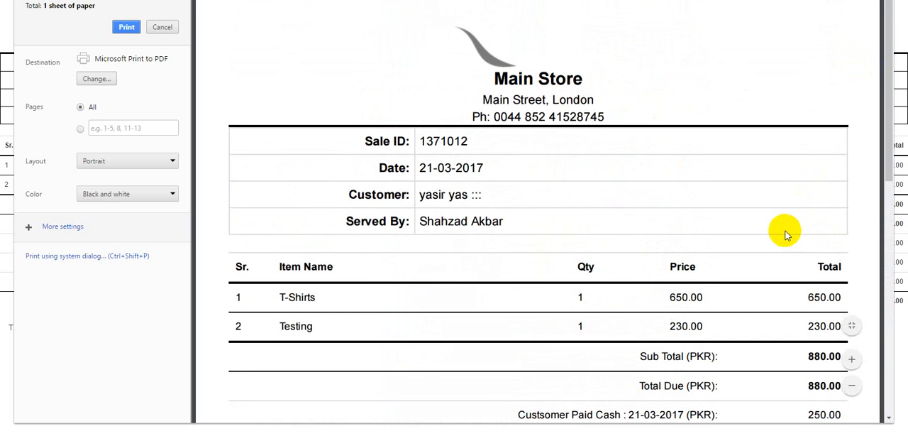
click(163, 27)
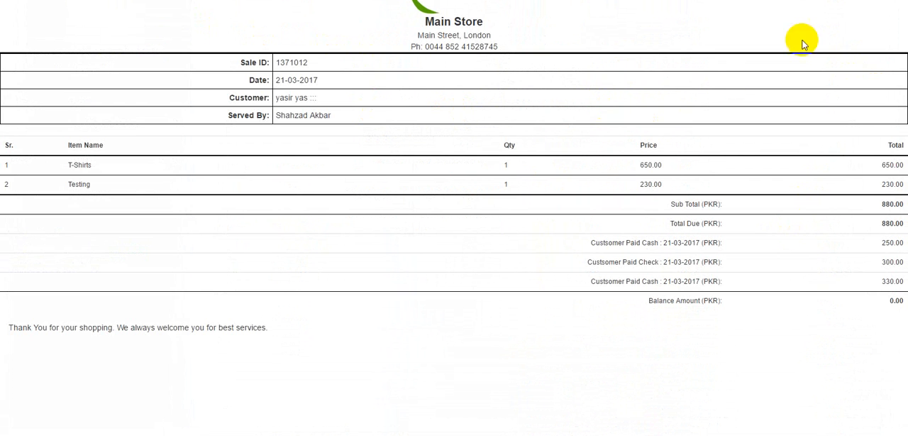